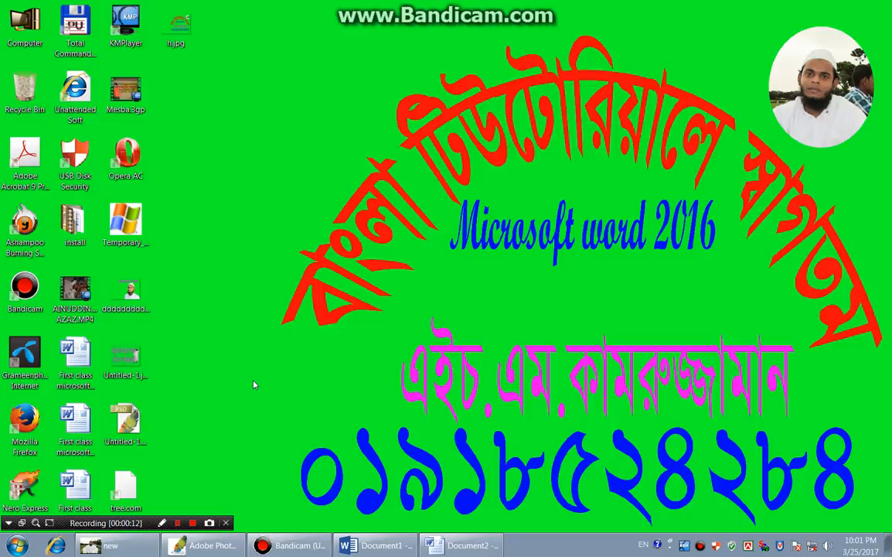
right_click(209, 75)
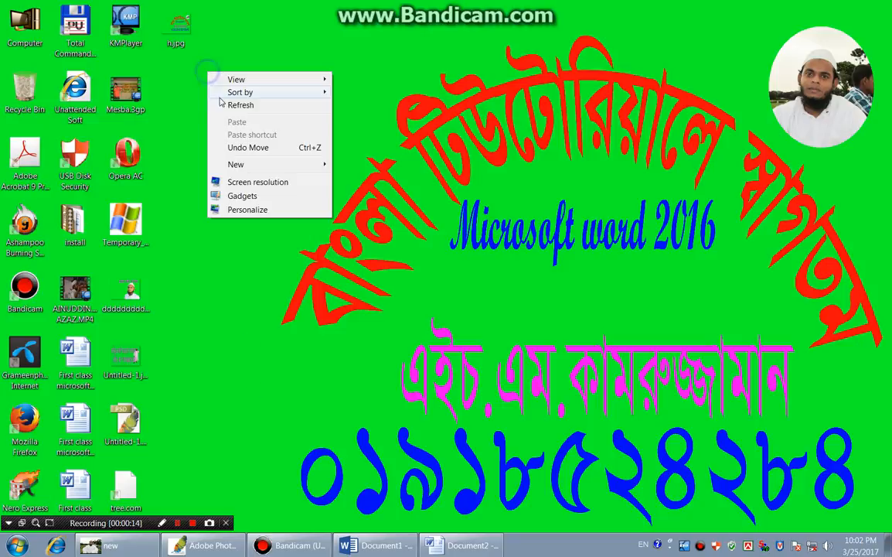
left_click(225, 105)
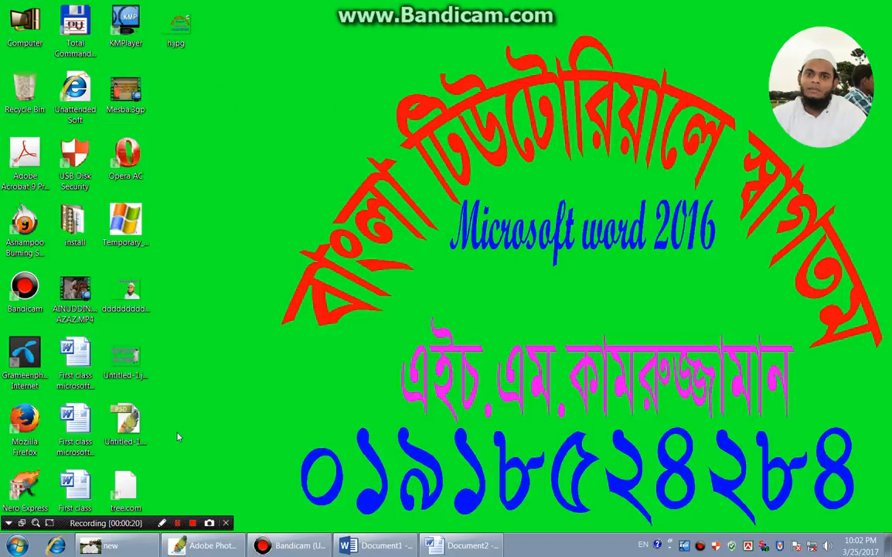
- Switch to Document1 in Word and enter "আমাদের" followed by a space on a new line below the existing text
left_click(379, 545)
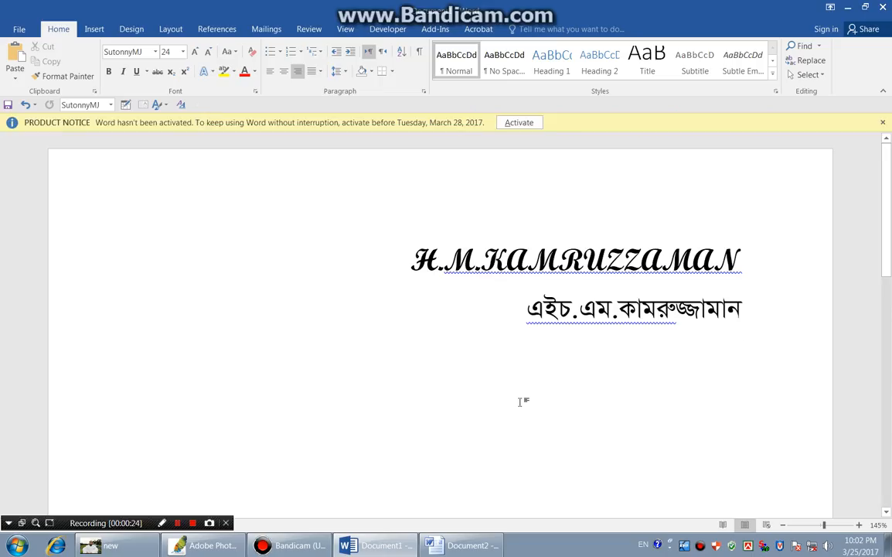
key("Return")
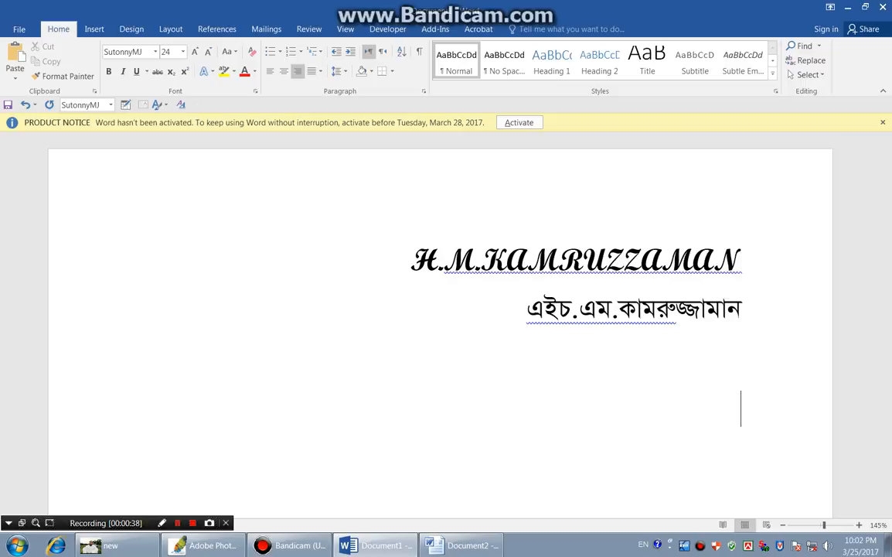
type("মভস")
key("BackSpace")
key("BackSpace")
key("BackSpace")
type("আমাদের")
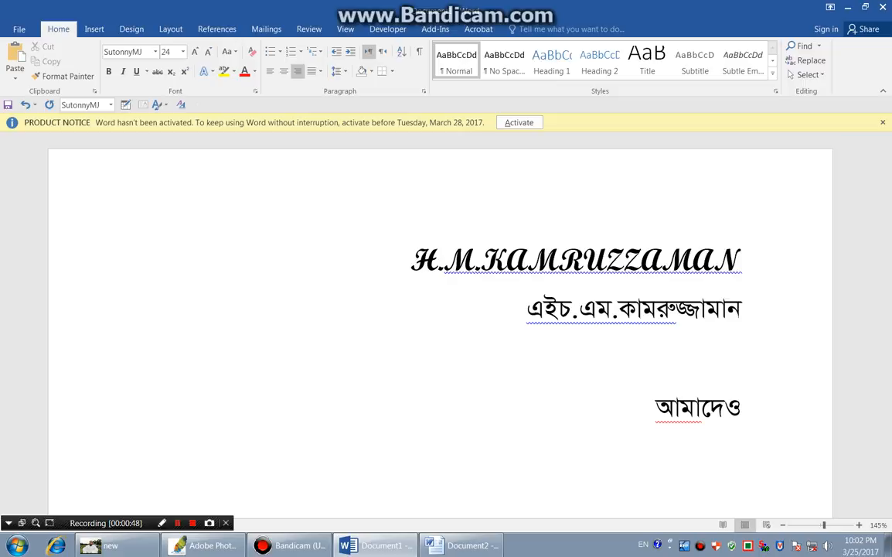
- Add three new lines below the last word and centre-align the final one
key("Return")
key("Return")
key("Return")
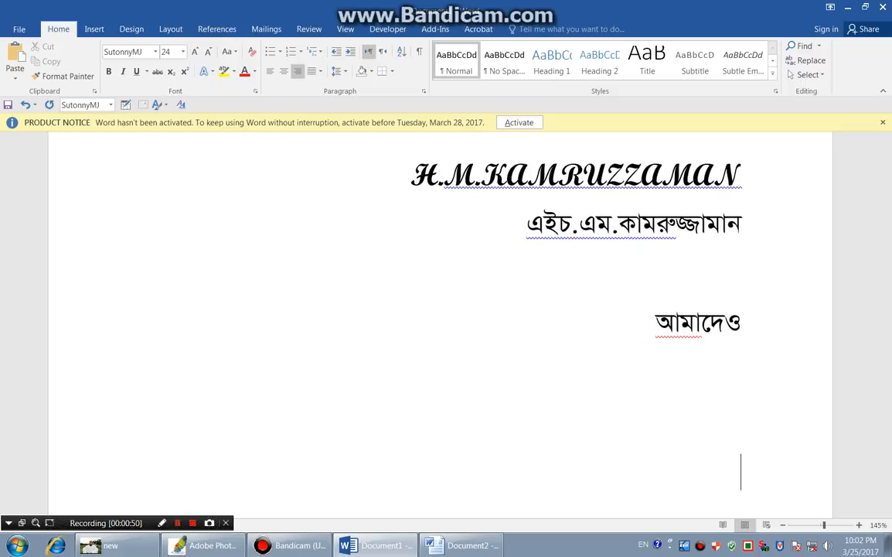
type("ধঢ")
key("BackSpace")
key("BackSpace")
key("ctrl+e")
key("ctrl+l")
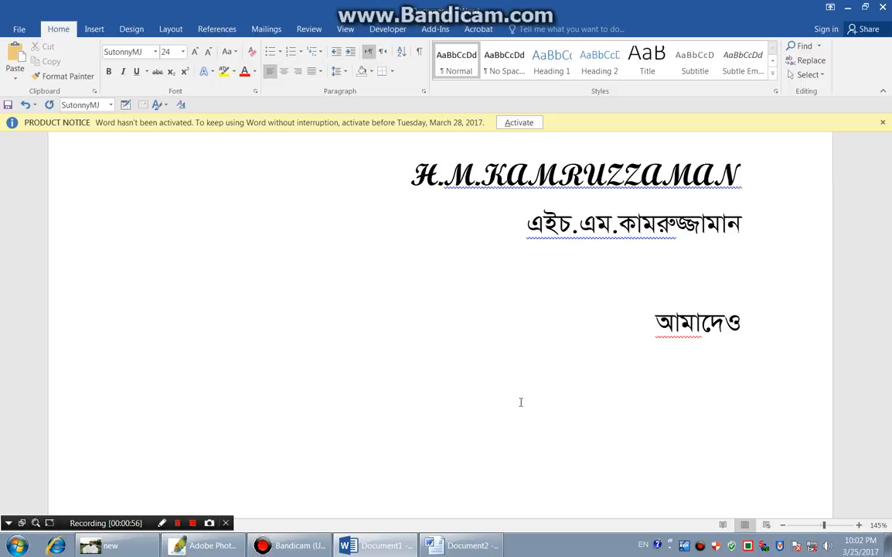
key("ctrl+e")
- Enter "আমাদেও আমার" on the centred line and "আমার" on the line below it
type("আমা")
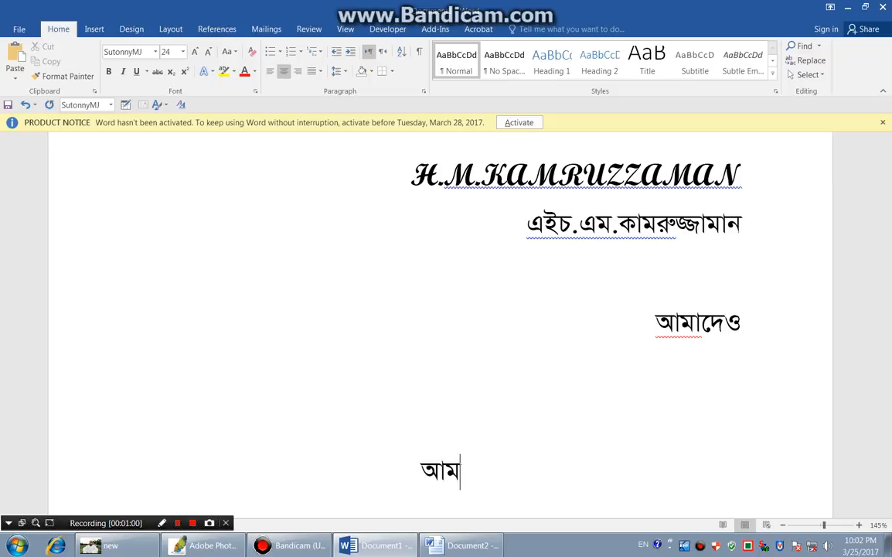
type("েরদ")
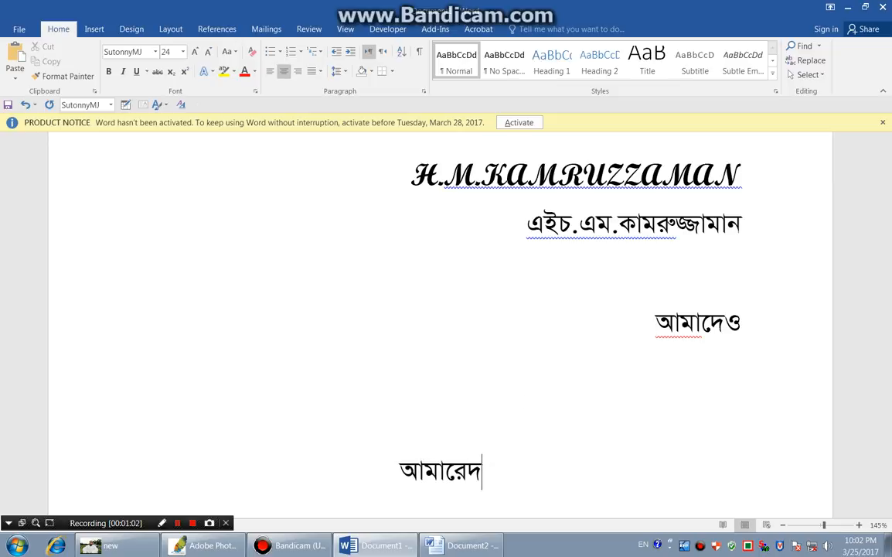
key("BackSpace")
key("BackSpace")
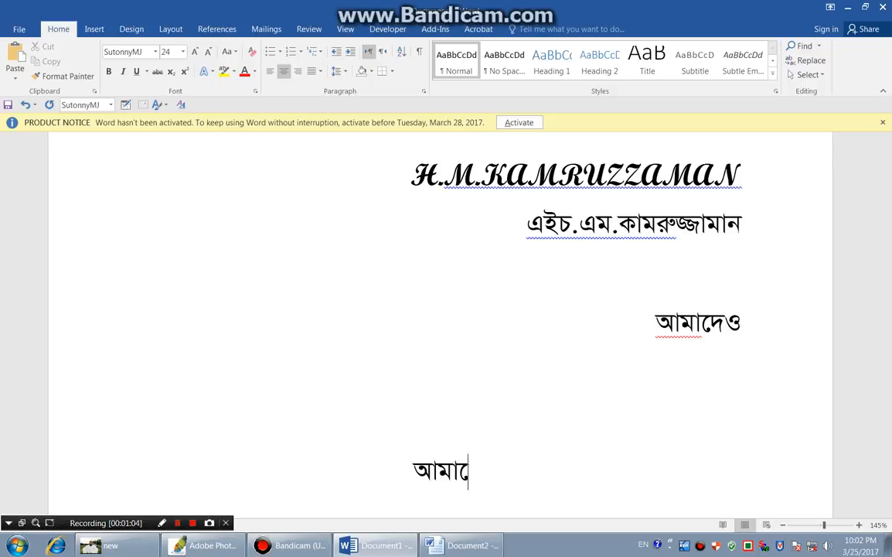
type("দর")
key("BackSpace")
type("ও")
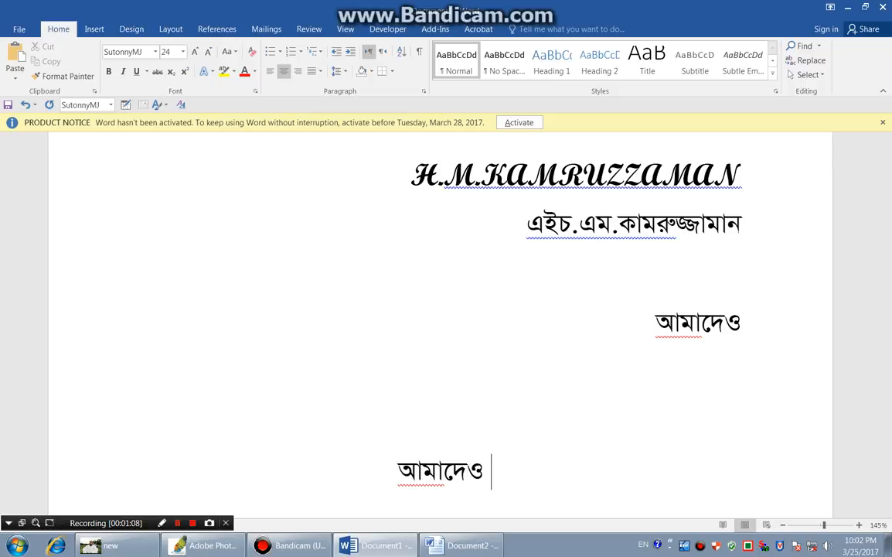
type("  আমার")
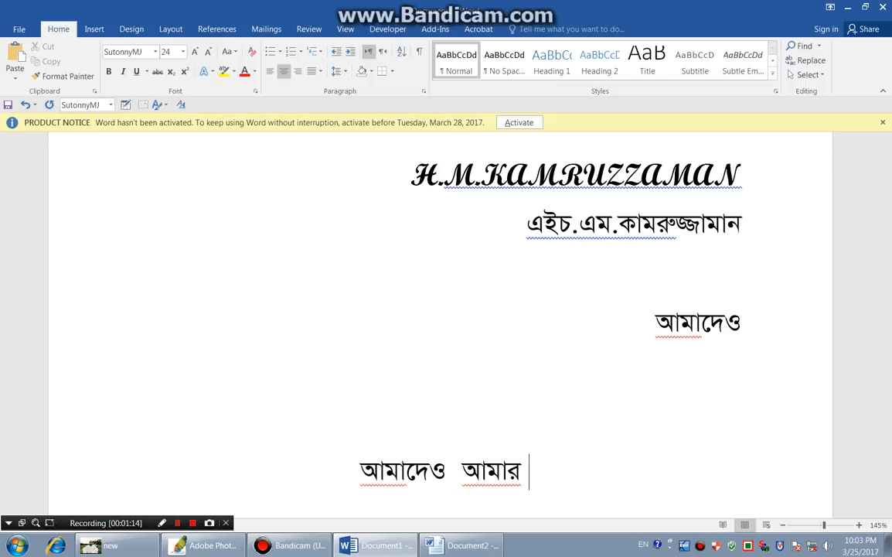
key("Return")
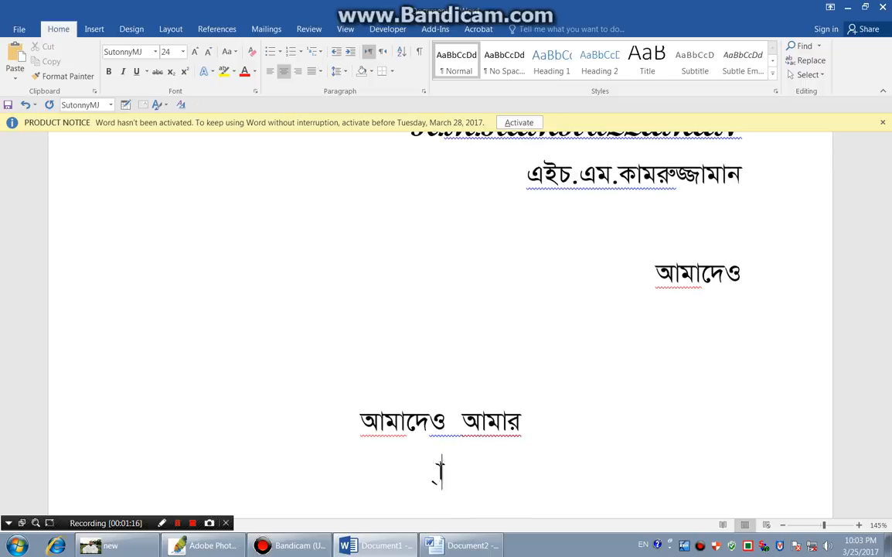
type("আমার")
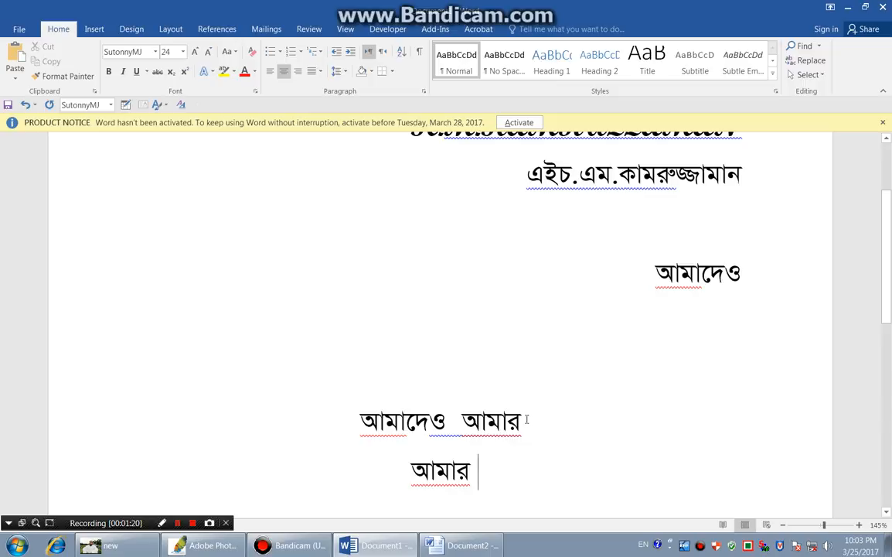
- Delete all the text on the two centred lines, back to an empty centred line
scroll(526, 415, "down", 1)
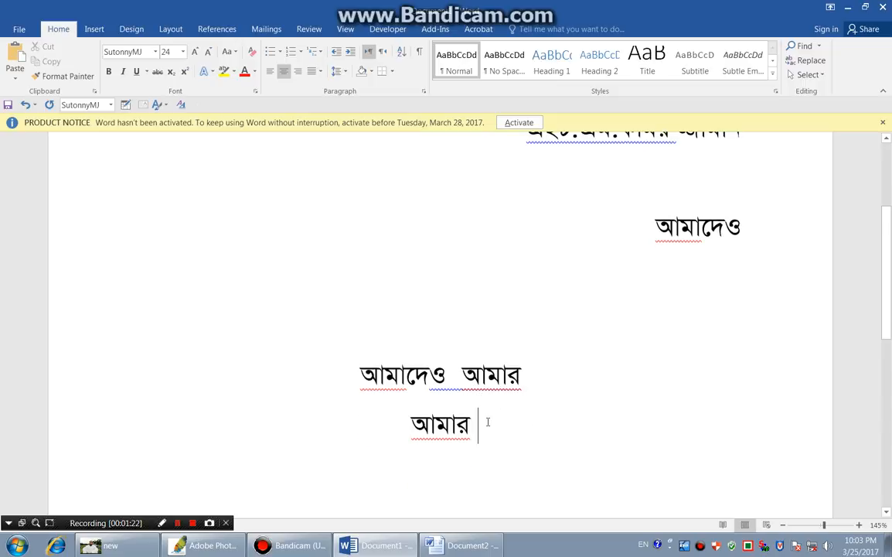
key("BackSpace")
key("BackSpace")
key("BackSpace")
key("BackSpace")
key("BackSpace")
key("BackSpace")
key("BackSpace")
key("BackSpace")
key("BackSpace")
key("BackSpace")
key("BackSpace")
key("BackSpace")
key("BackSpace")
key("BackSpace")
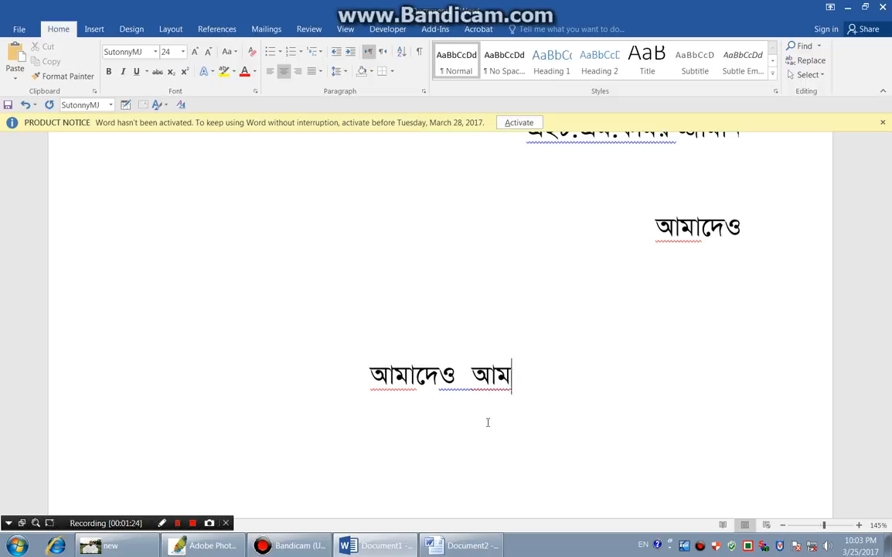
key("BackSpace")
key("BackSpace")
key("BackSpace")
key("BackSpace")
key("BackSpace")
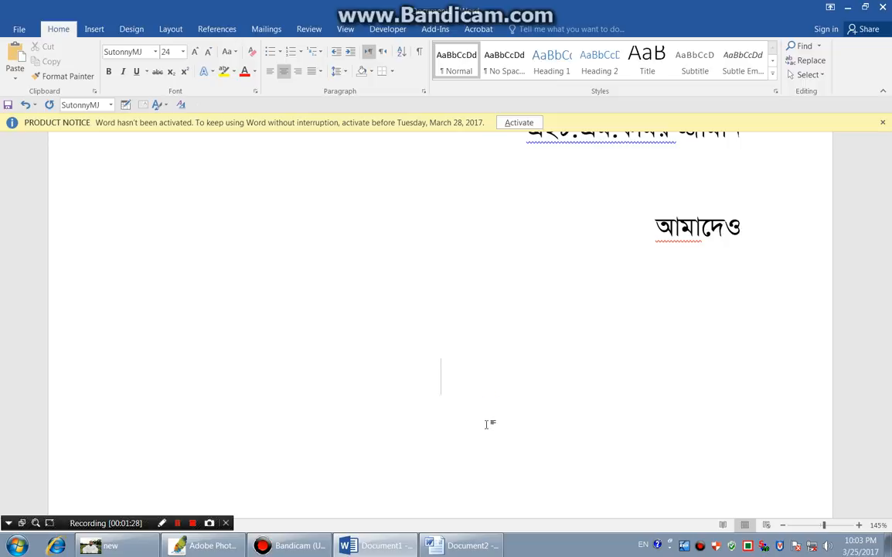
- Enter "আমাদেও" on the empty centred line, with no space or extra line after it
type("আমাে")
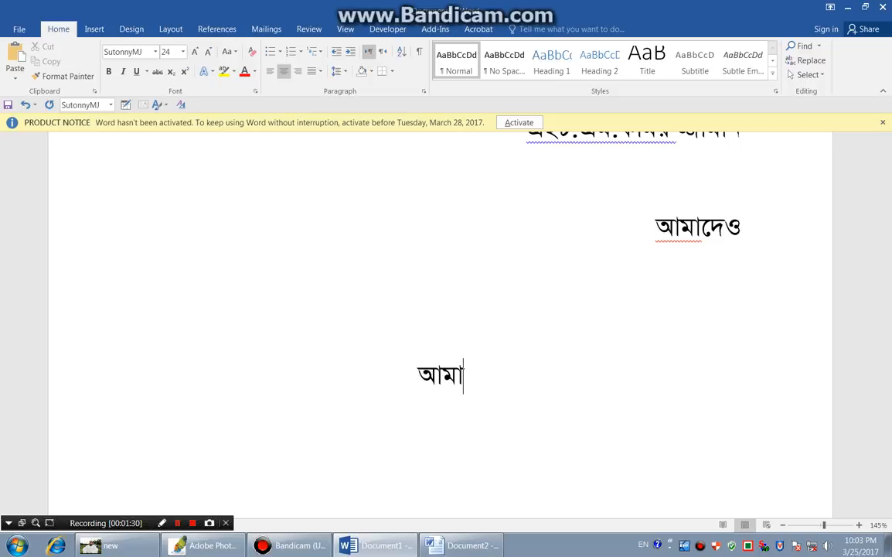
type("দও")
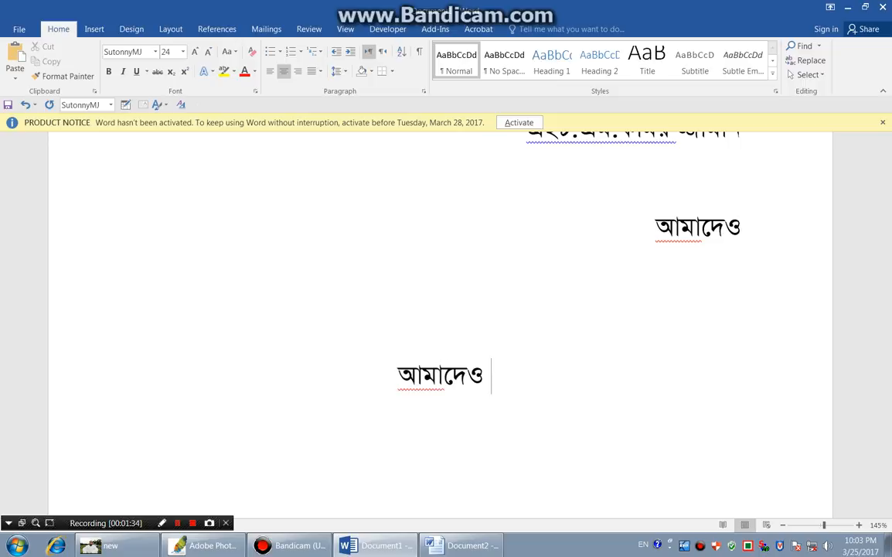
key("BackSpace")
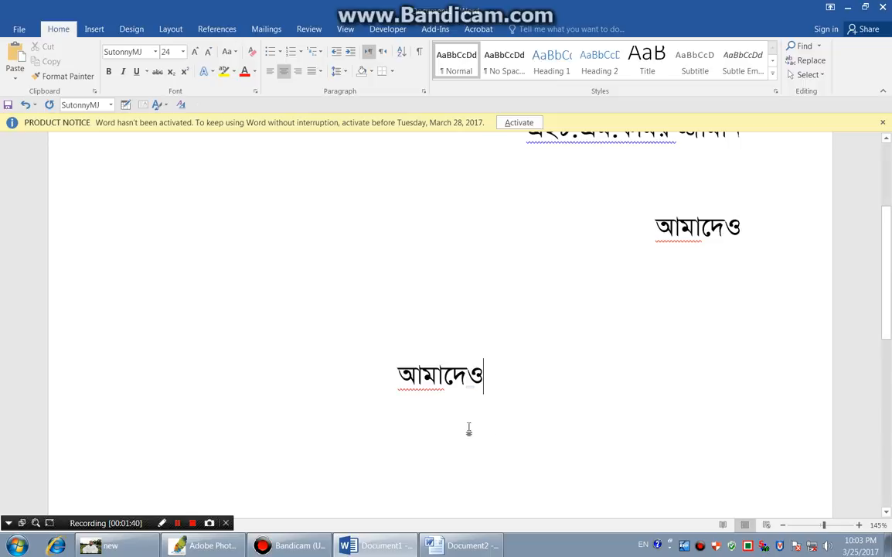
mouse_move(470, 392)
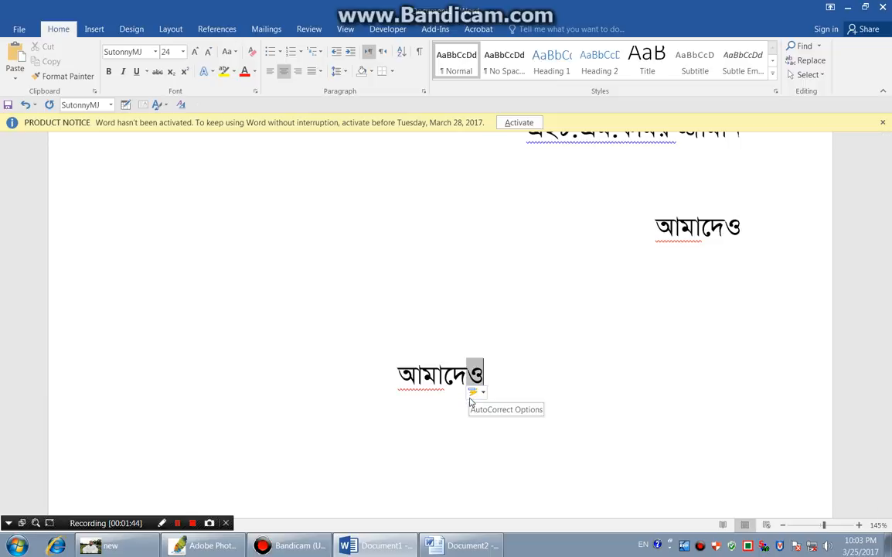
key("Return")
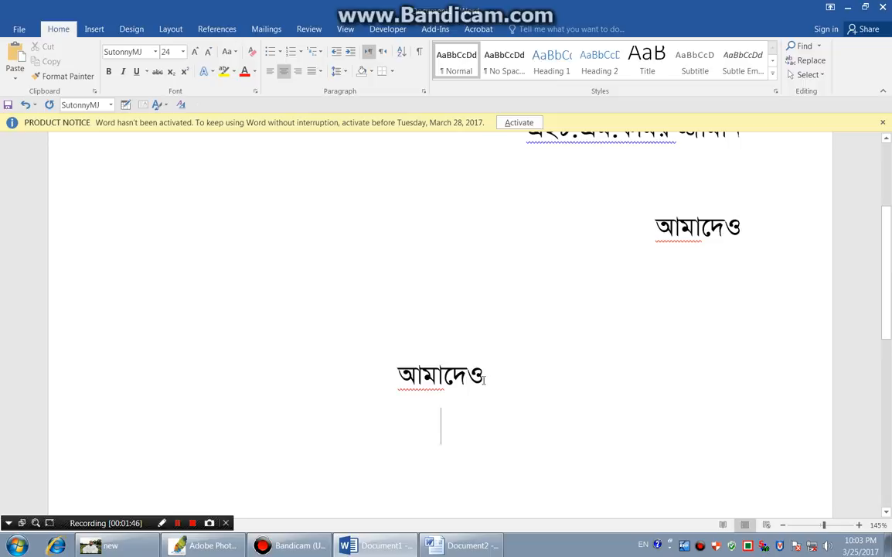
key("BackSpace")
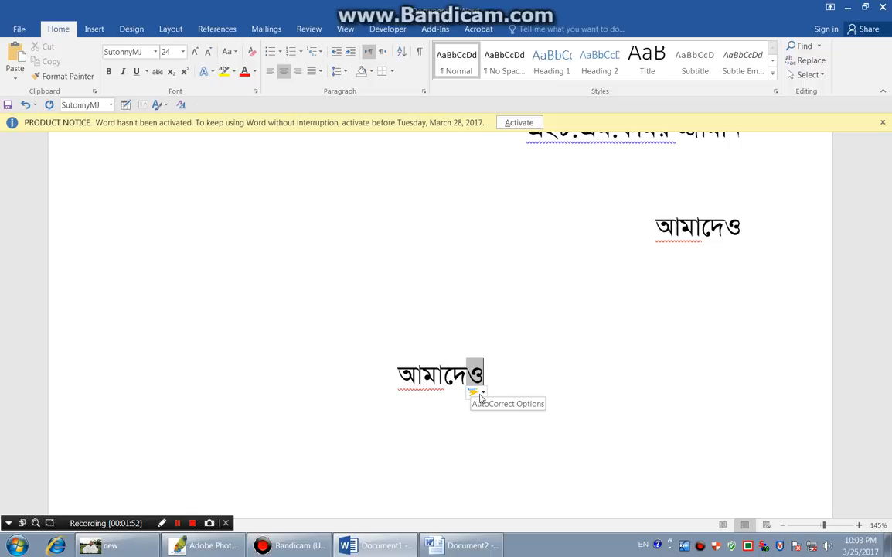
- In the AutoCorrect settings, turn off the options buttons, all capitalization and Caps Lock corrections, and Replace text as you type, and apply the changes
left_click(482, 395)
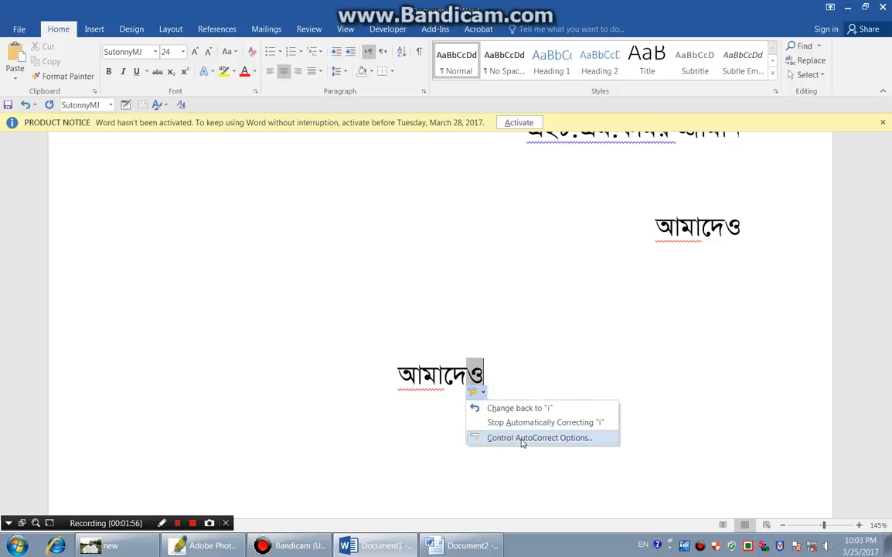
left_click(564, 438)
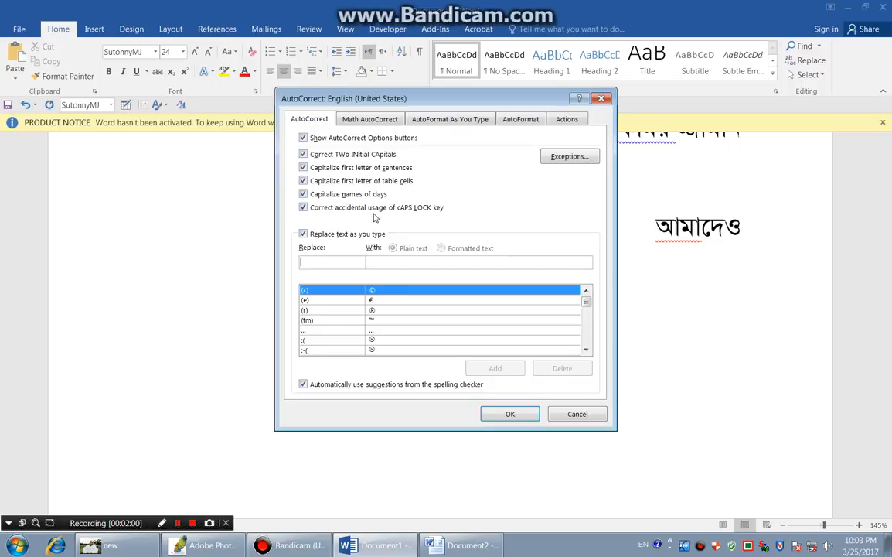
left_click(316, 138)
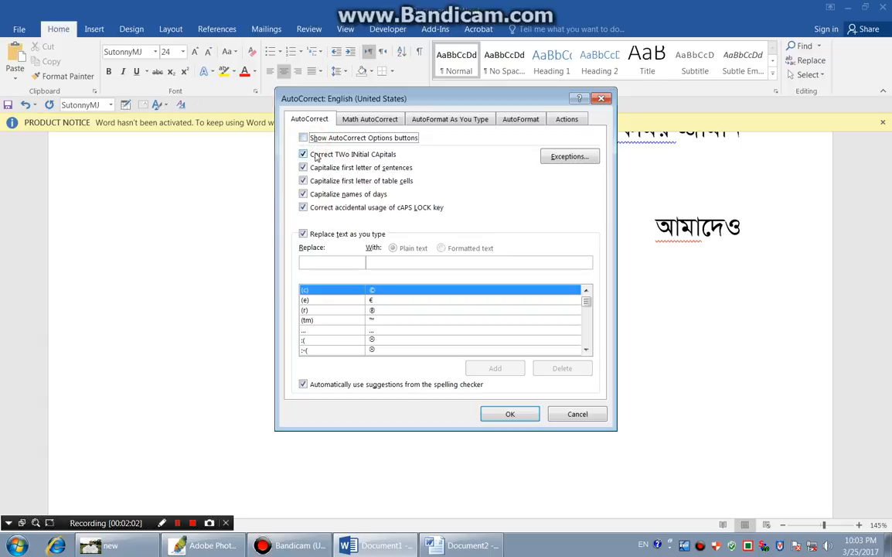
left_click(316, 154)
left_click(314, 168)
left_click(315, 181)
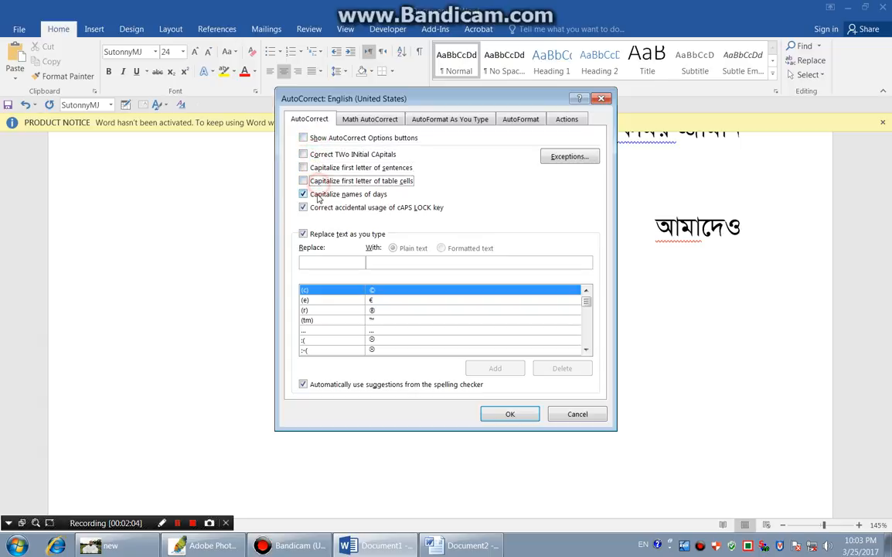
left_click(317, 194)
left_click(317, 207)
left_click(317, 234)
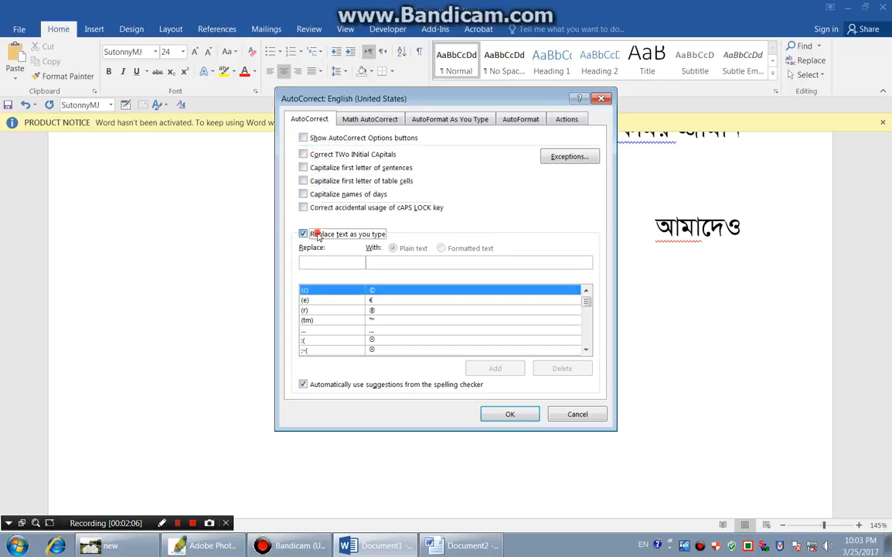
left_click(511, 414)
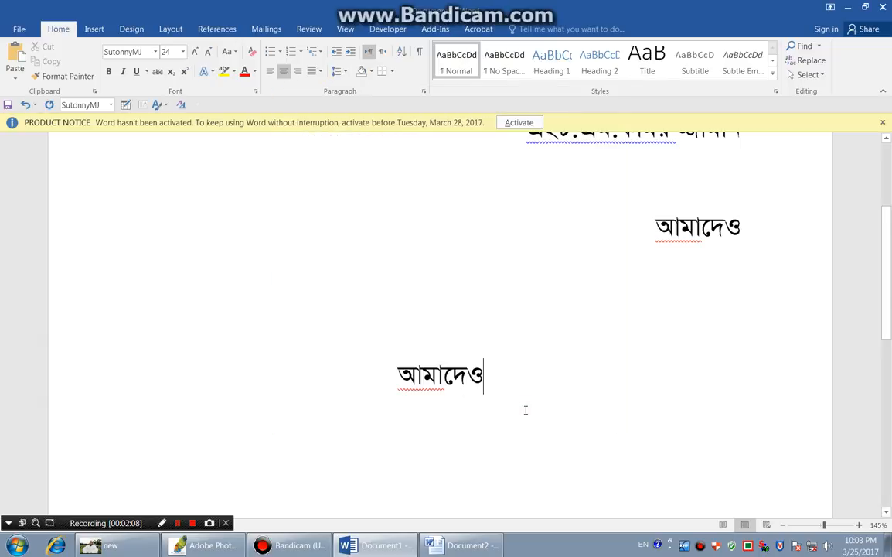
- Try to close Document1 and dismiss the request to save changes
left_click(883, 9)
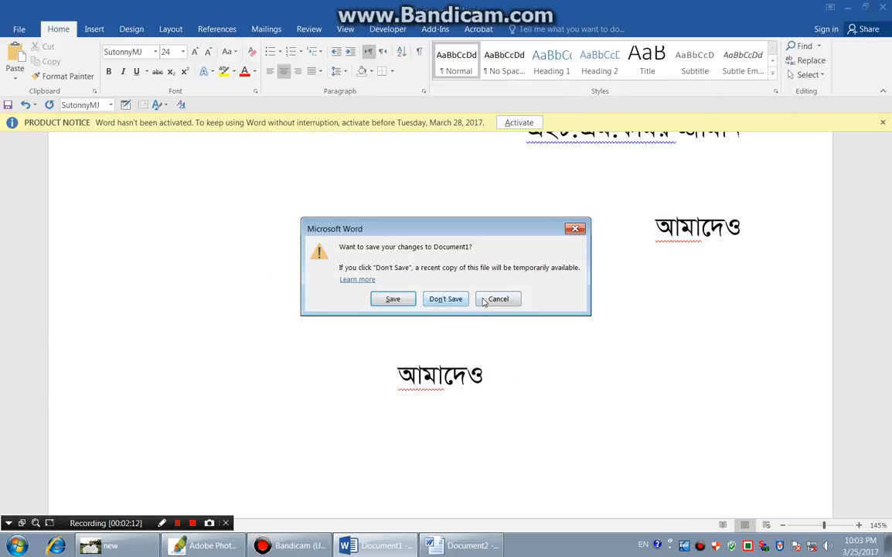
left_click(575, 229)
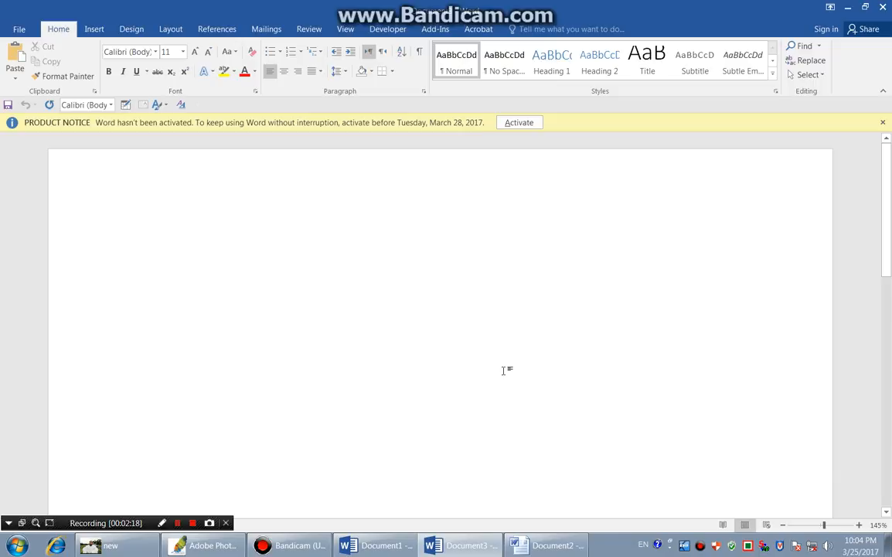
- In a new blank document, set centred alignment and bold SutonnyMJ text at size 27
key("ctrl+e")
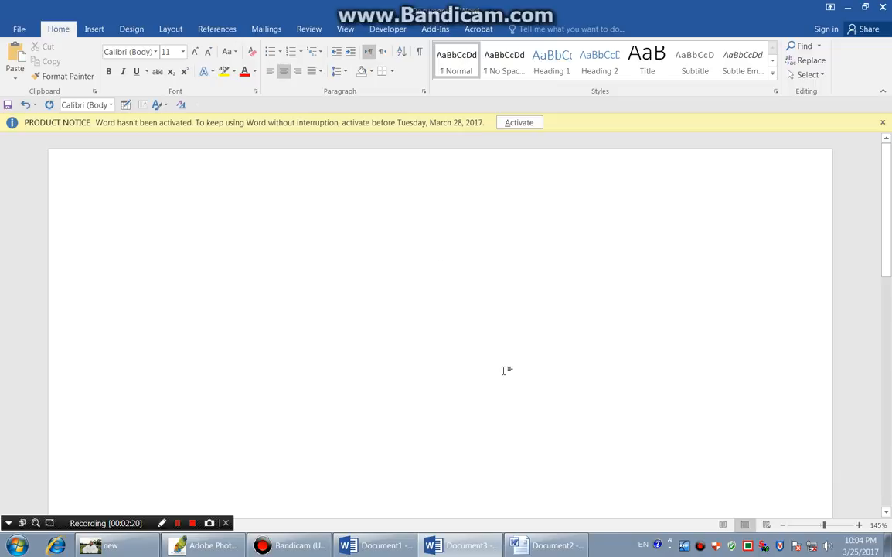
key("ctrl+alt+b")
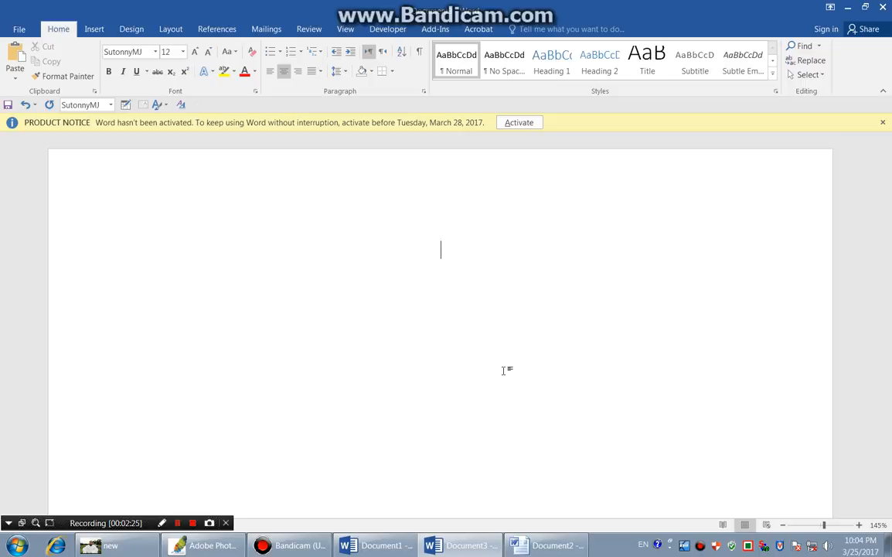
key("ctrl+]")
key("ctrl+]")
key("ctrl+]")
key("ctrl+]")
key("ctrl+]")
key("ctrl+]")
key("ctrl+b")
type("Av,v")
key("BackSpace")
key("BackSpace")
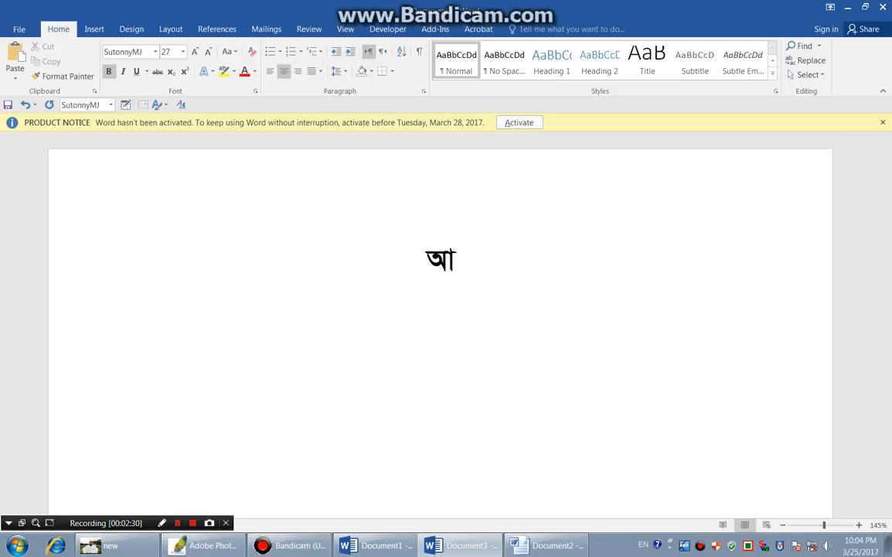
key("BackSpace")
key("BackSpace")
- Enter "আমাদের আমাদের" on the first centred line of the new document, followed by a space
type("Avgv")
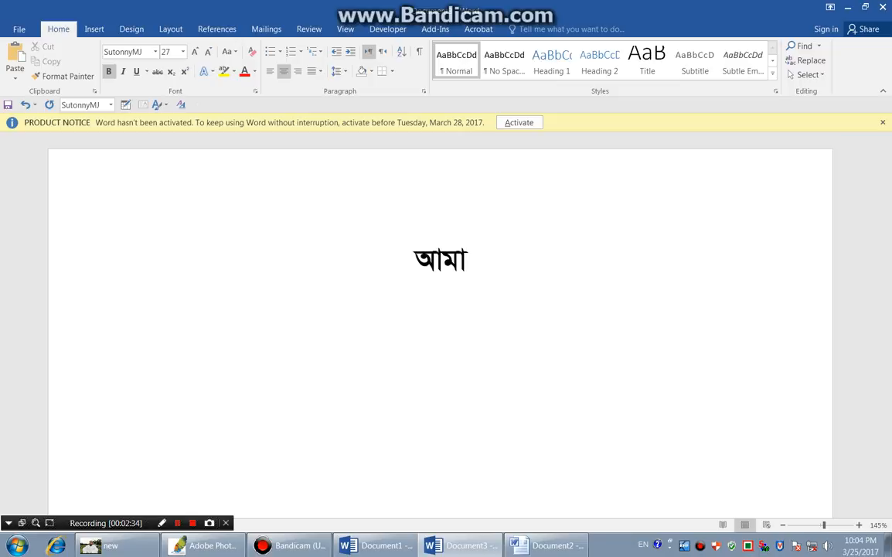
type("‡`i")
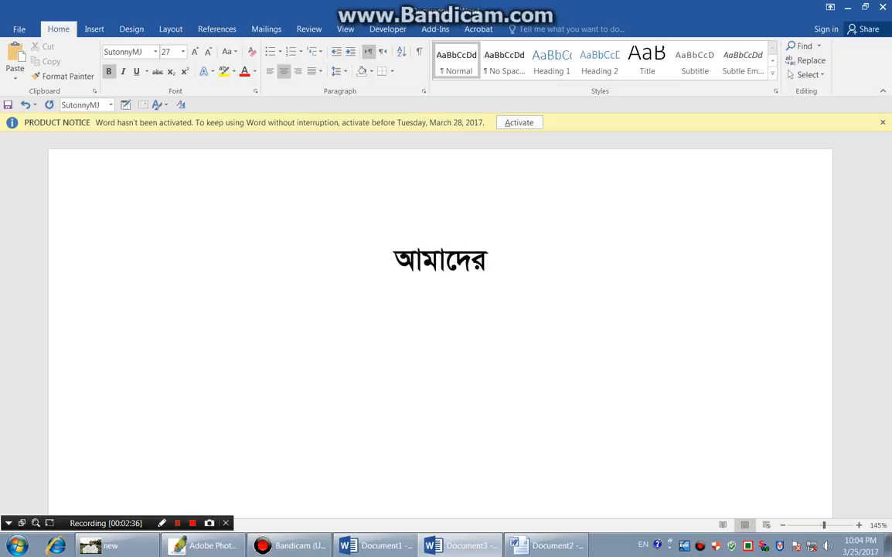
type(" Avgv‡`")
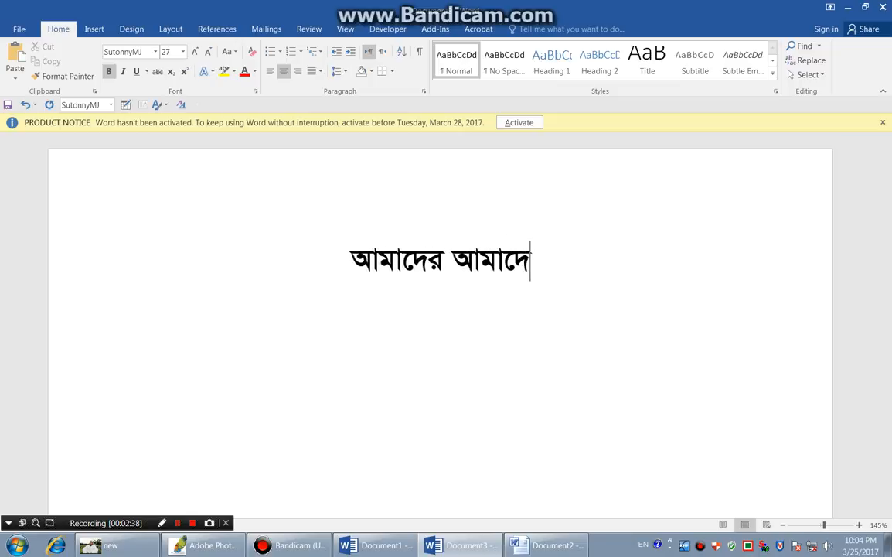
type("i &")
key("BackSpace")
type("¥v‡`")
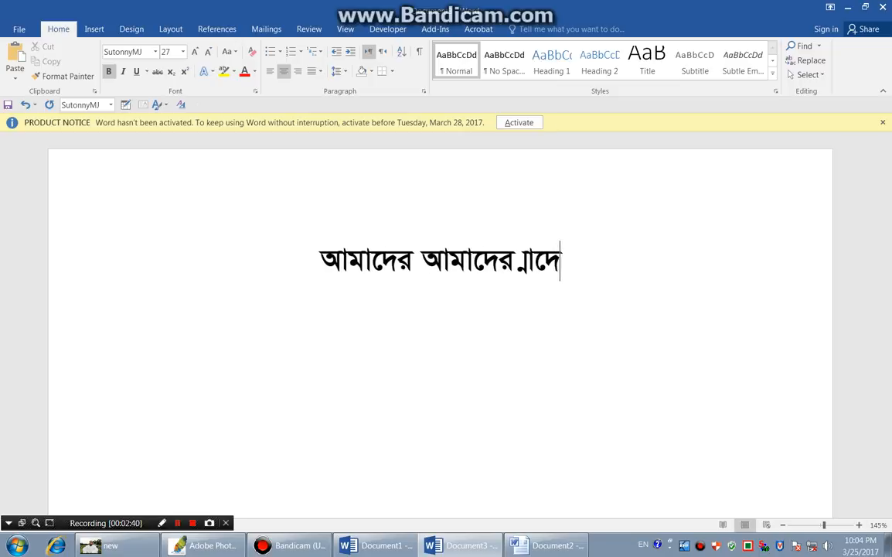
key("BackSpace")
key("BackSpace")
key("BackSpace")
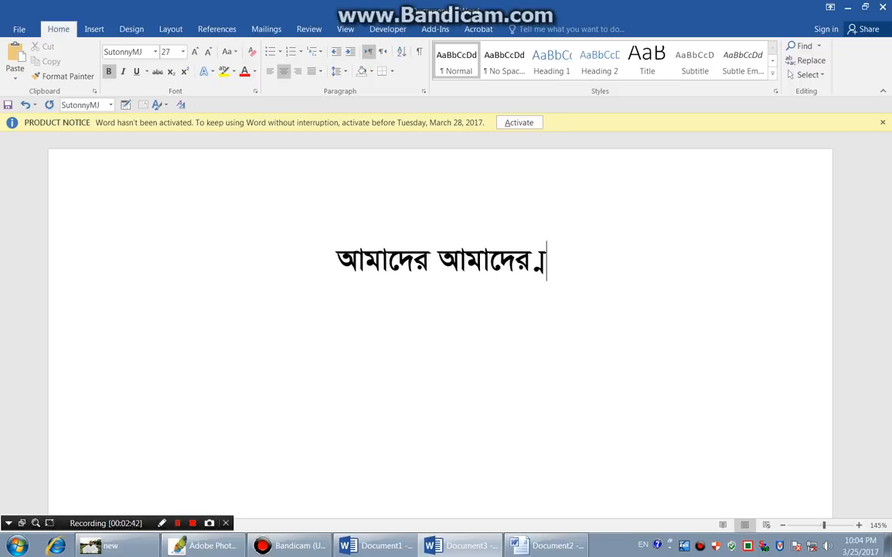
key("BackSpace")
- Start a second centred line below and enter "আমার তোমার তাদের" on it, followed by a space
key("Return")
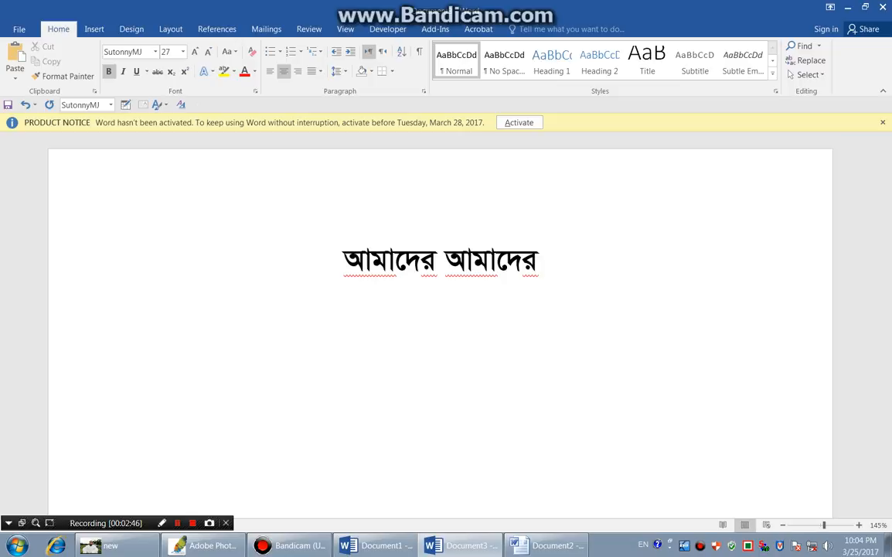
type("আমার ")
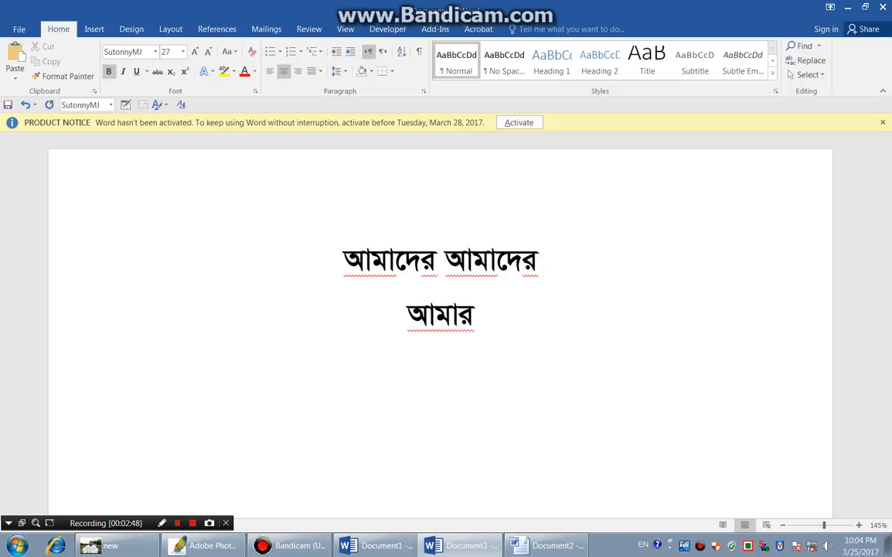
type("তোমার ")
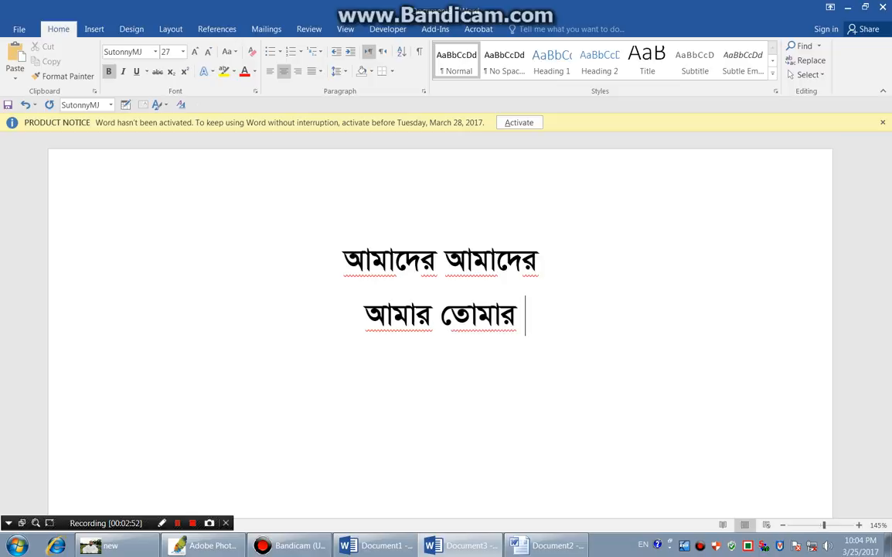
type("তাদের")
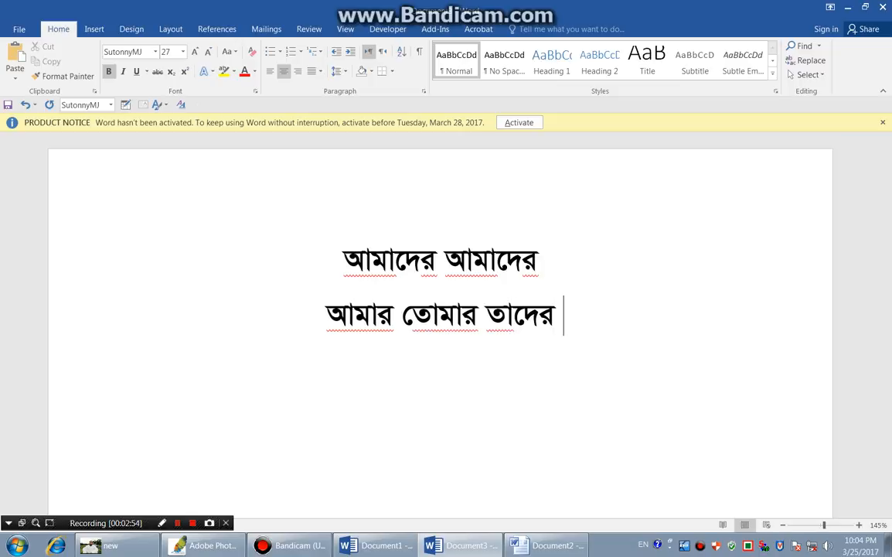